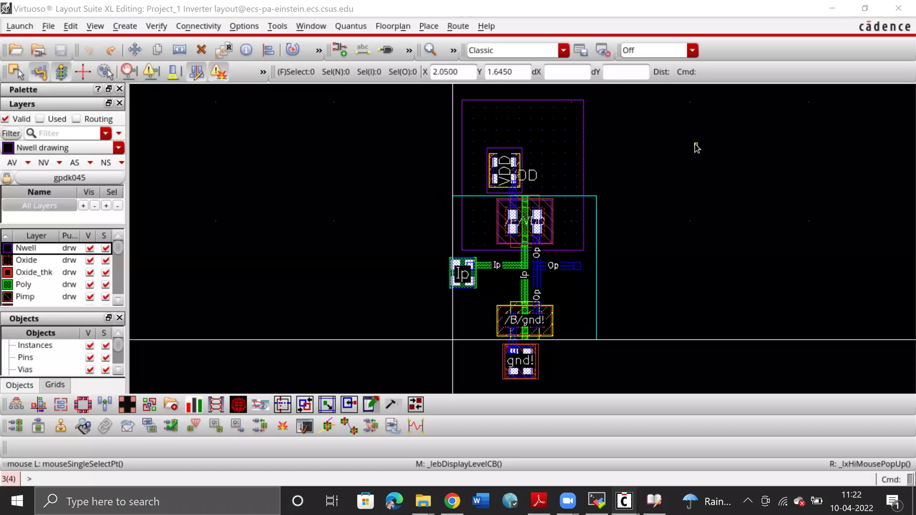
- Browse the Quantus menu's Run Calibre - Quantus commands, then view Layout_Design_Manual.pdf in Adobe Reader
key(l)
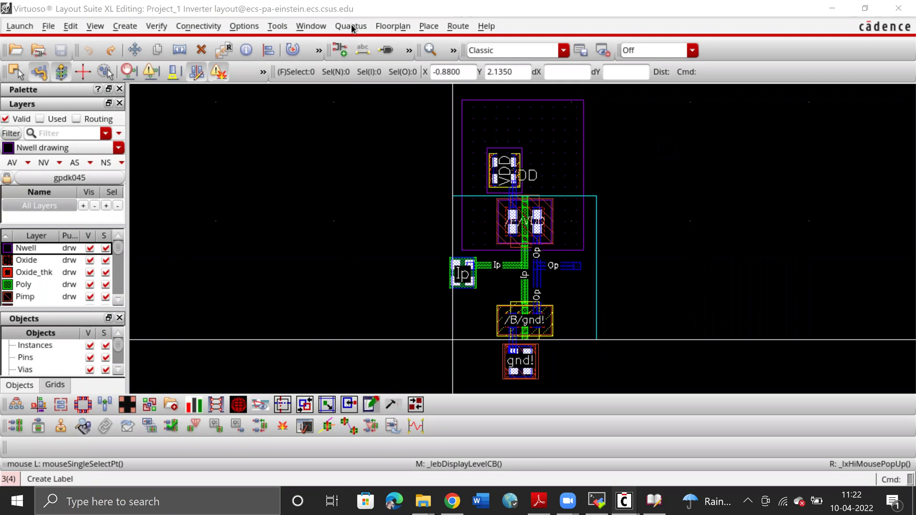
click(351, 27)
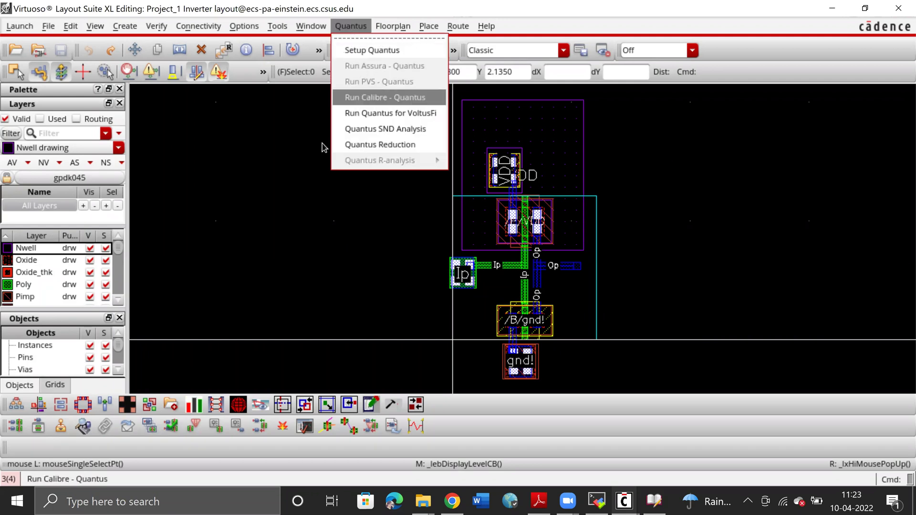
click(384, 97)
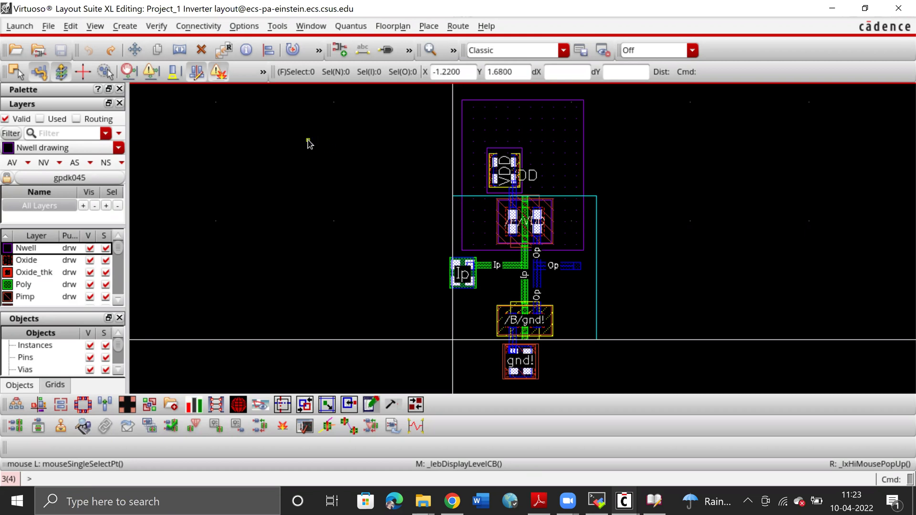
click(539, 501)
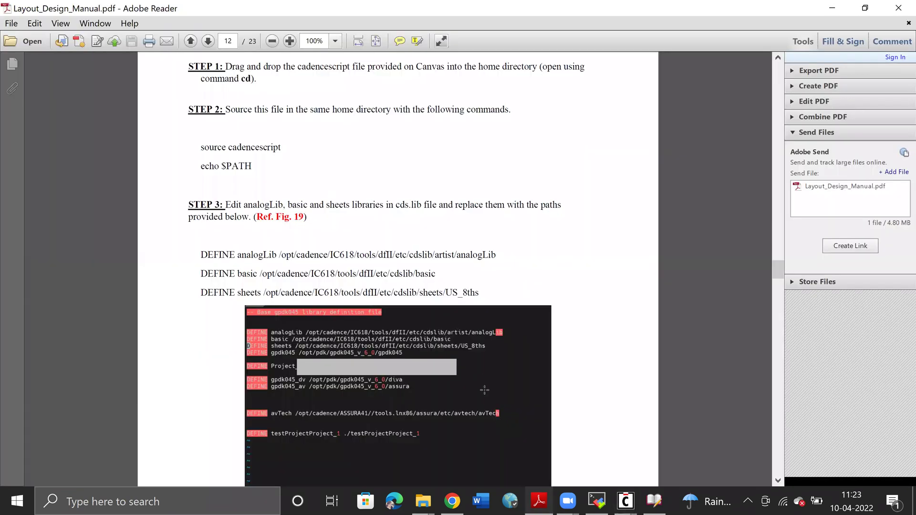
- In the MobaXterm terminal, clear the screen and change to the home directory
click(596, 501)
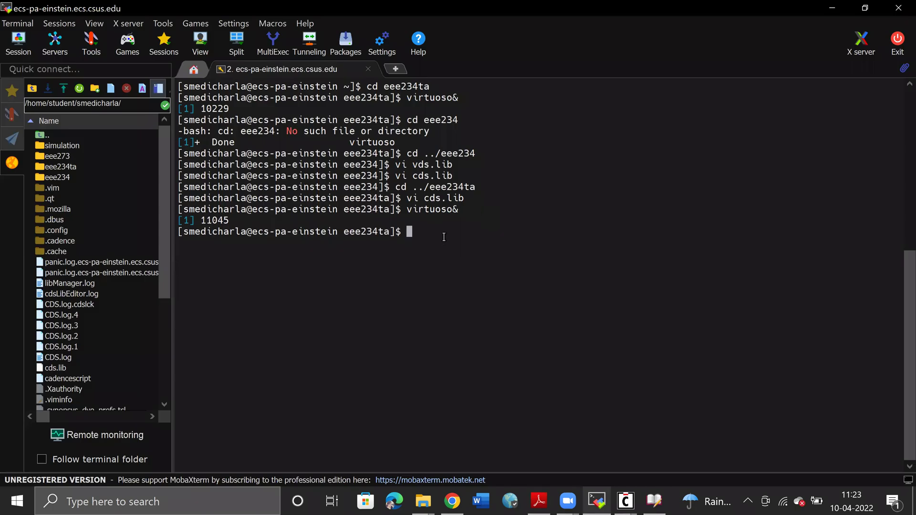
text(clear)
key(Return)
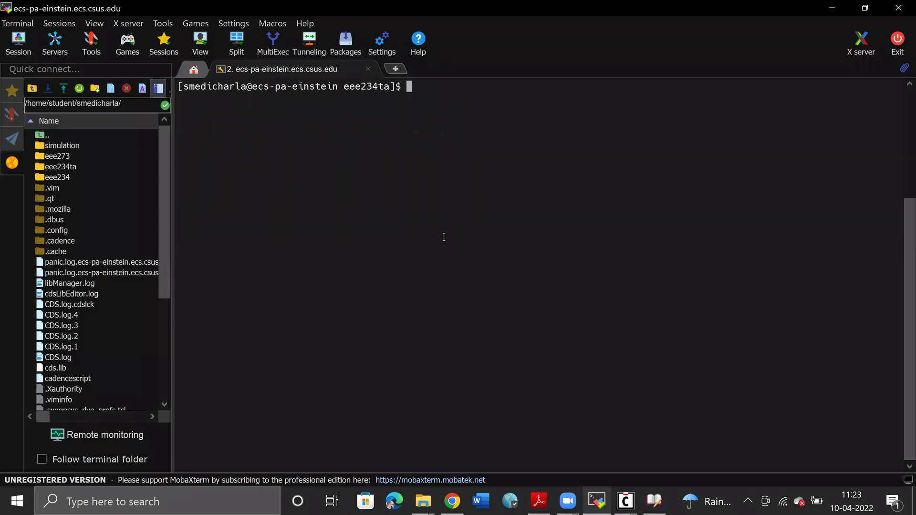
text(cd)
key(Return)
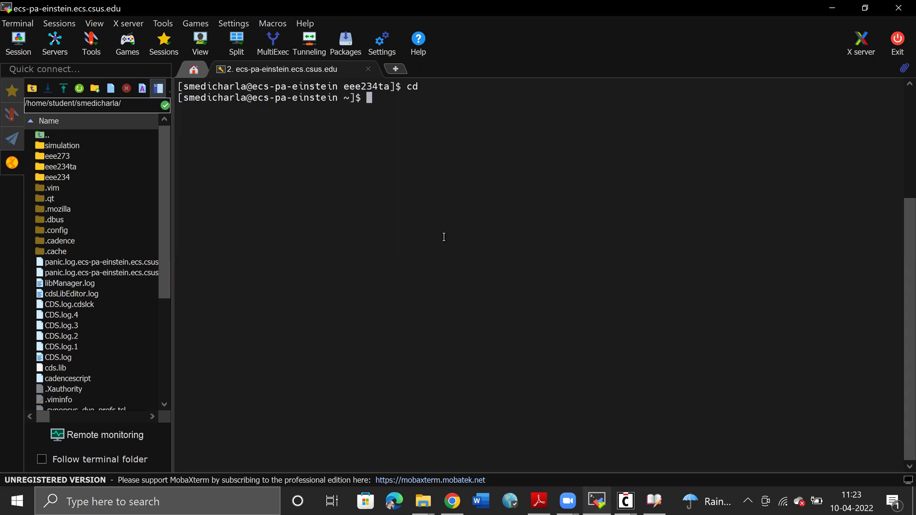
- Open cadencescript in vi to view its three export lines, then quit with :q
text(vi cad)
key(Tab)
key(Return)
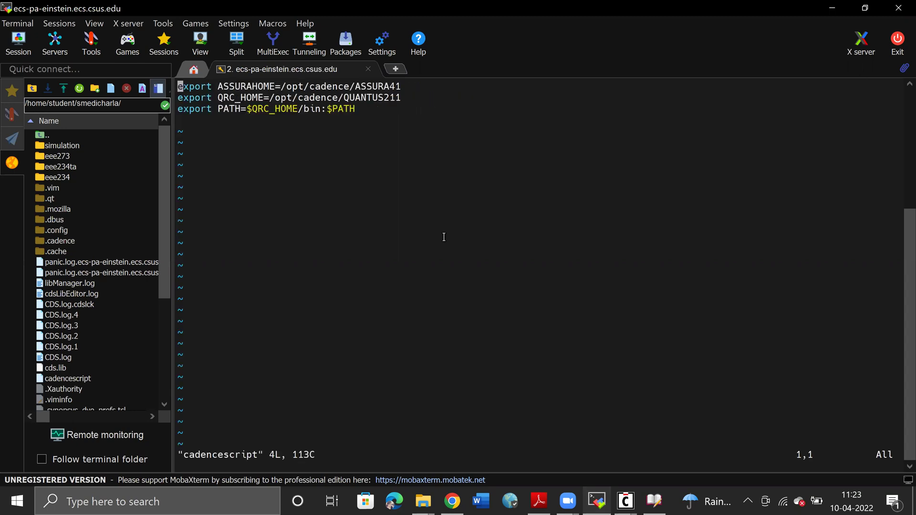
text(:q)
key(Return)
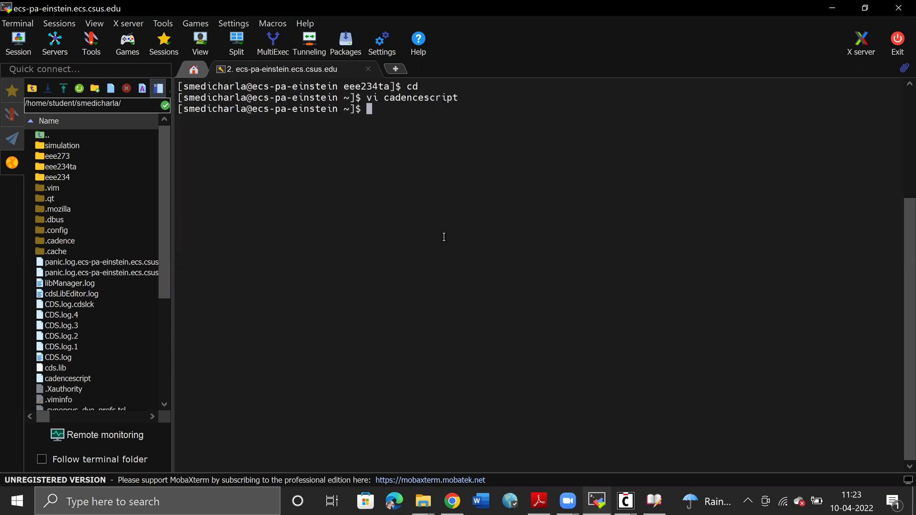
- Source cadencescript, confirm PATH lists ASSURA41 and QUANTUS211, then read the manual's cds.lib step
text(source cadencescript)
key(Return)
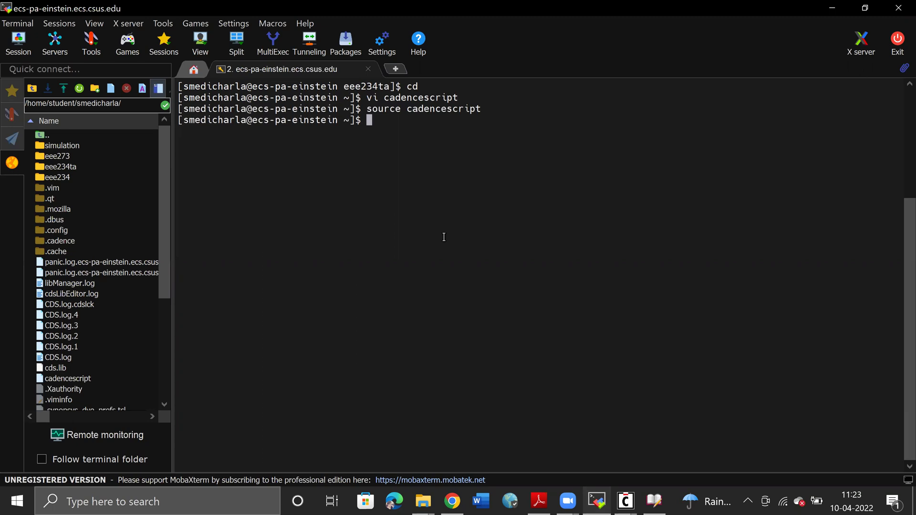
text(echo $PATH)
key(Return)
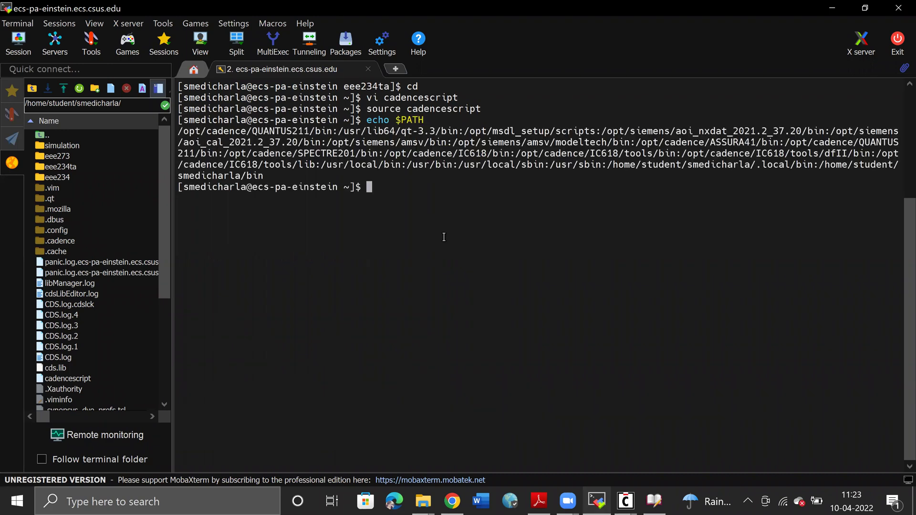
click(539, 501)
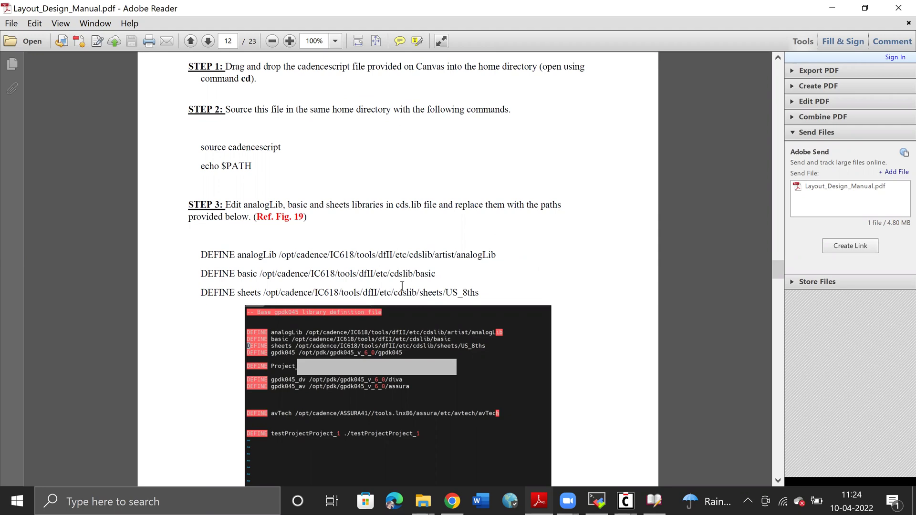
- Back in the terminal, change into the eee234ta project folder
scroll(409, 286, down, 1)
key(alt+Tab)
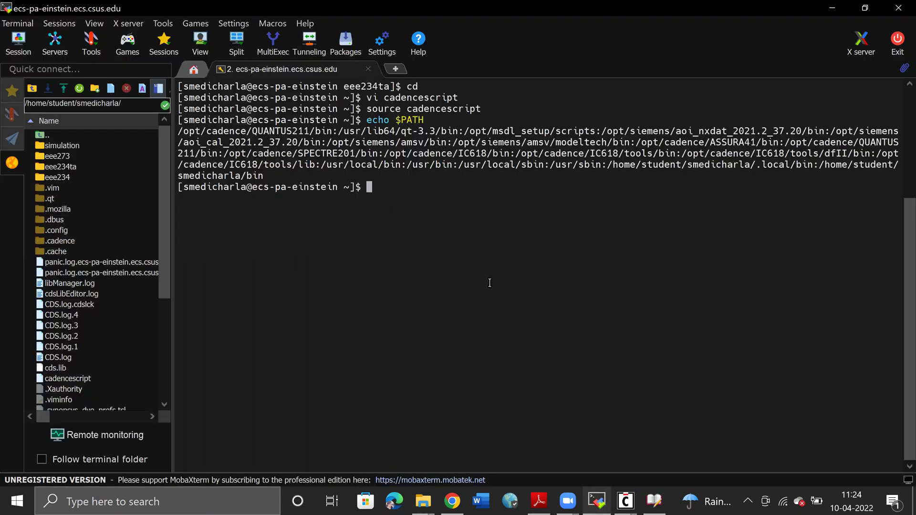
text(cd eee234ta)
key(Return)
- Open cds.lib in vi, review the DEFINE Project_1 path line, and save with :wq
text(vi c)
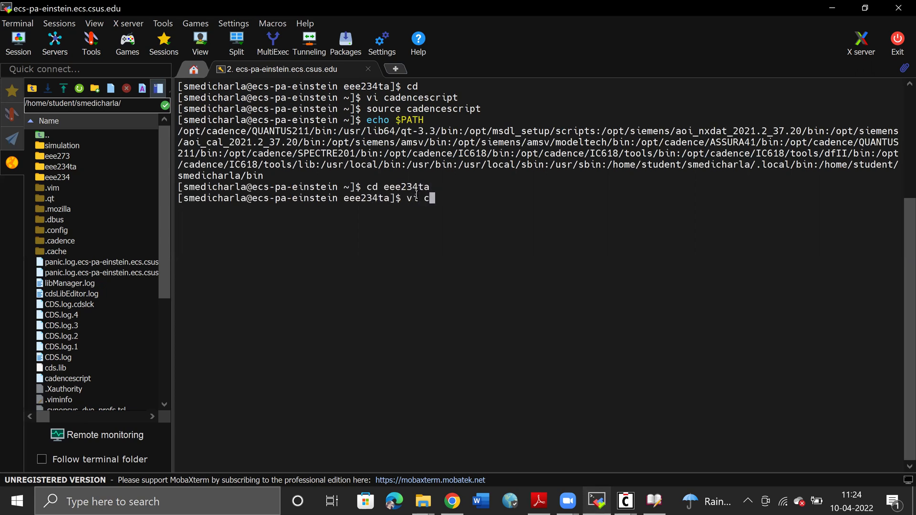
text(ds.lib)
key(Return)
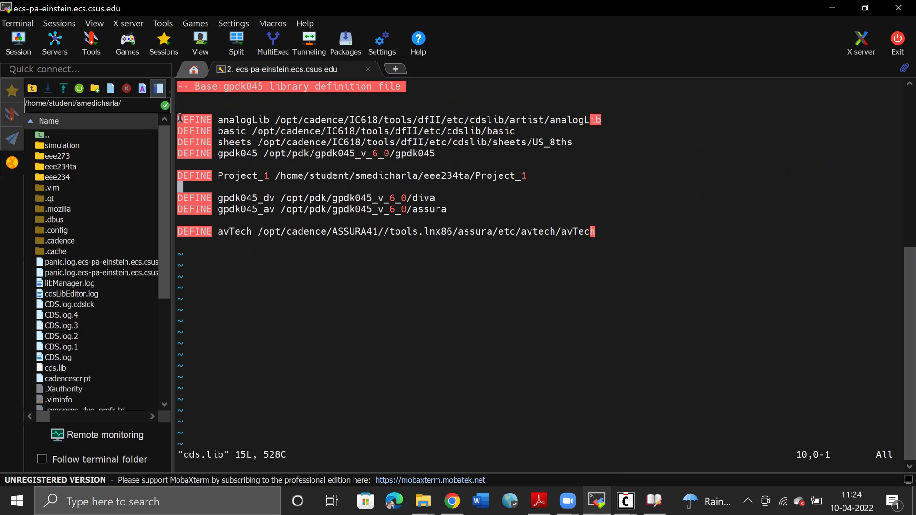
drag(526, 175, 181, 176)
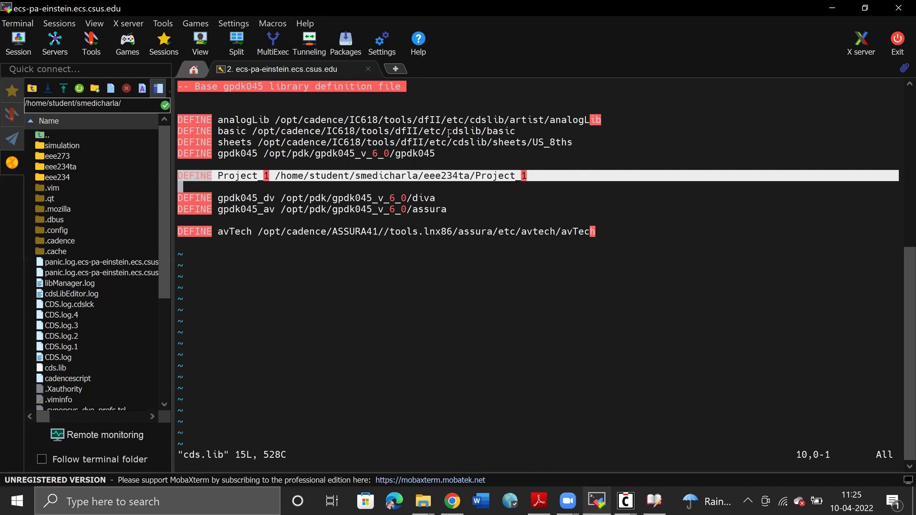
click(438, 180)
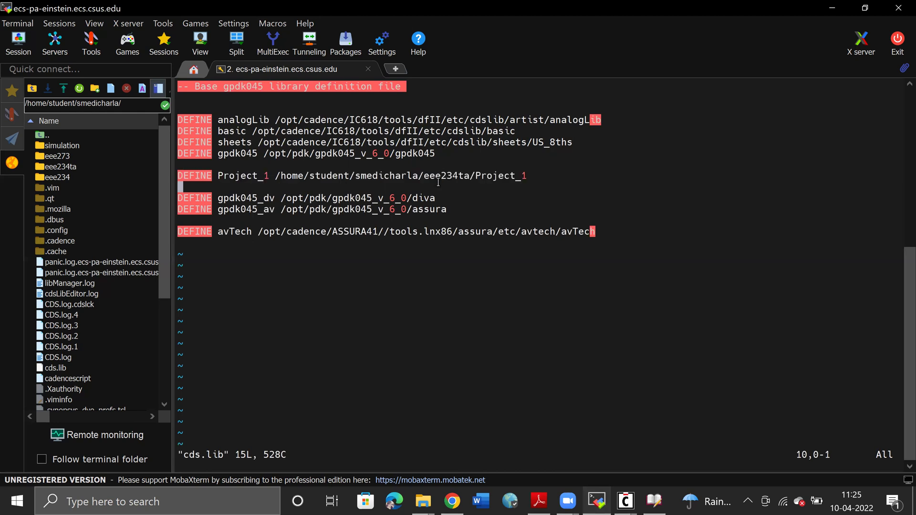
text(:wq)
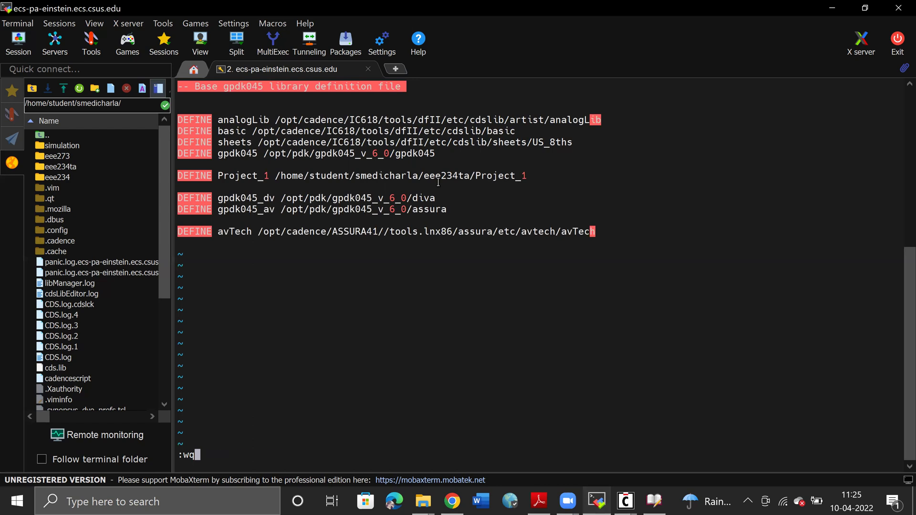
key(Return)
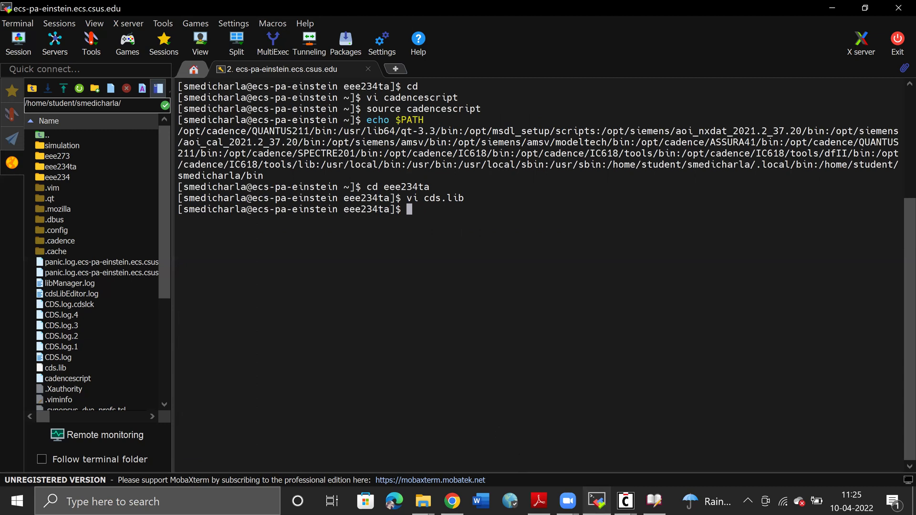
- Scroll the manual to page 13's Step 4 on writing pvtech.lib, then return to MobaXterm
click(539, 501)
scroll(442, 279, down, 4)
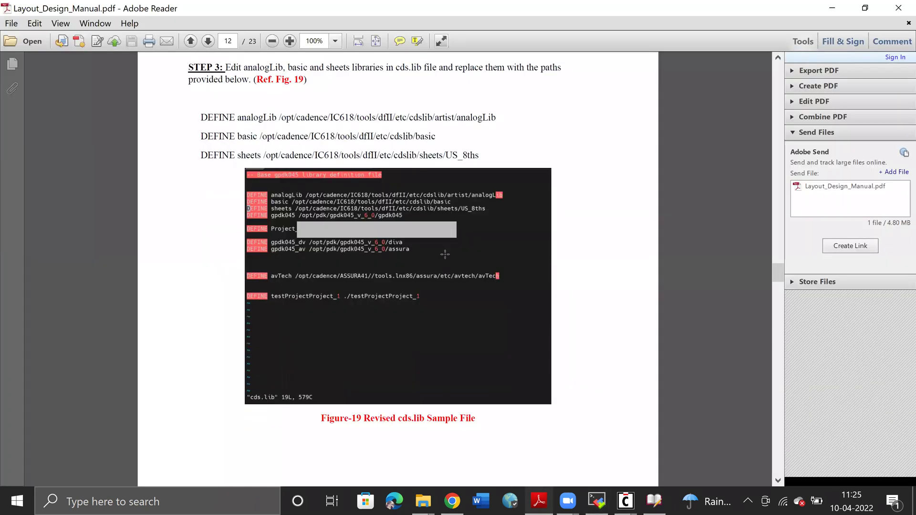
scroll(425, 253, down, 8)
scroll(439, 264, down, 3)
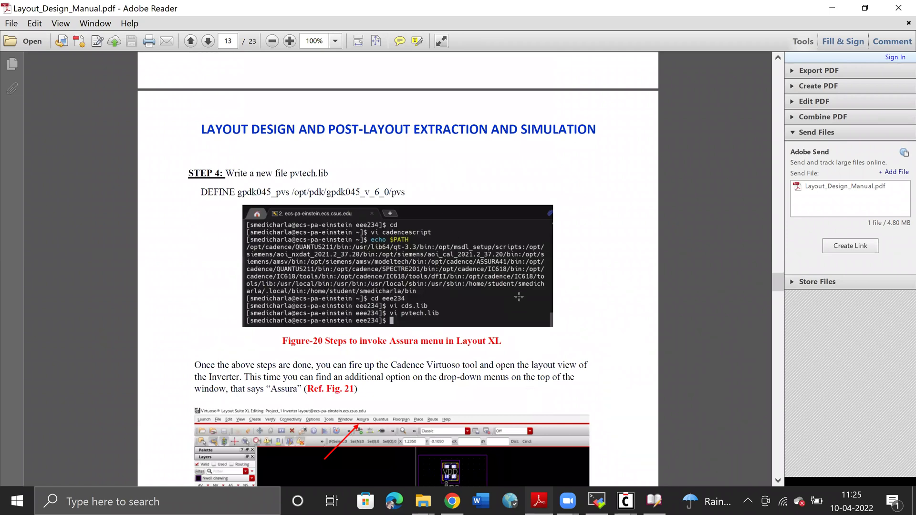
click(602, 499)
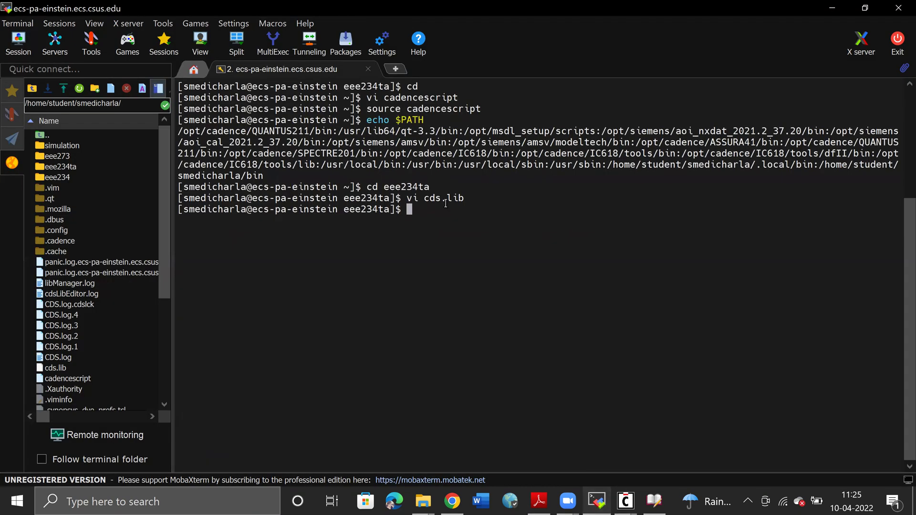
- Open pvtech.lib in vi using Tab completion
text(vi pvt)
key(Tab)
key(Return)
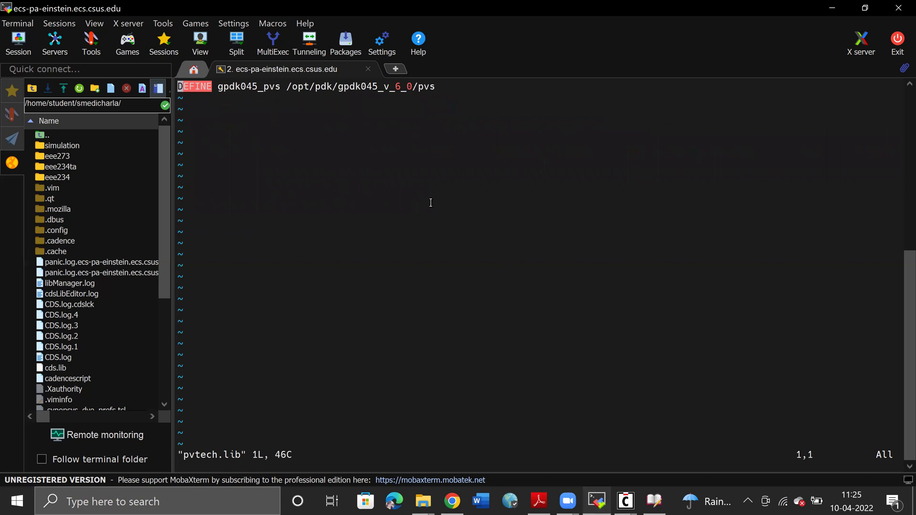
- Copy the DEFINE gpdk045_pvs /opt/pdk/gpdk045_v_6_0/pvs line from the manual and save pvtech.lib with :wq
click(539, 501)
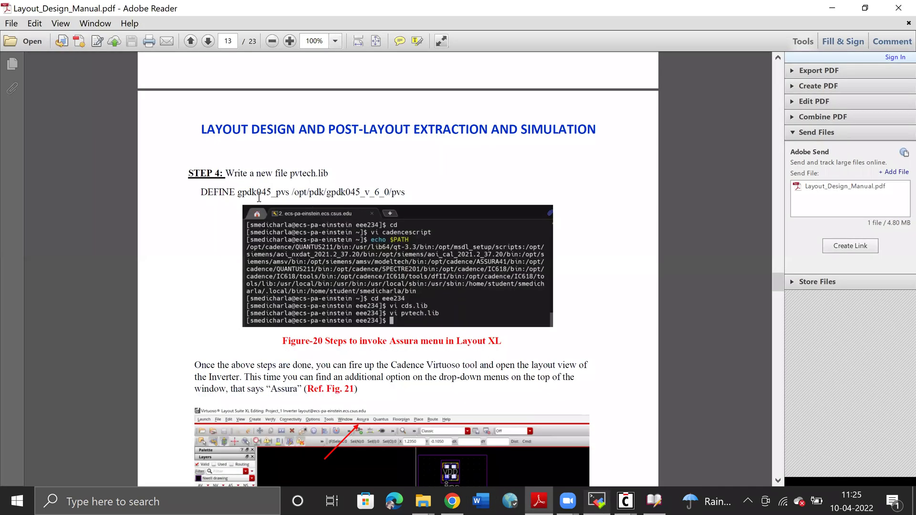
drag(200, 191, 410, 189)
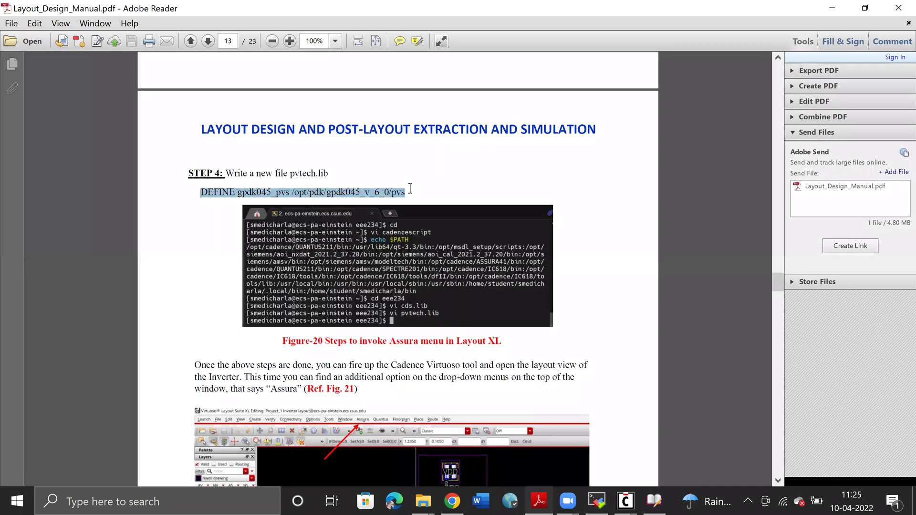
click(438, 193)
key(alt+Tab)
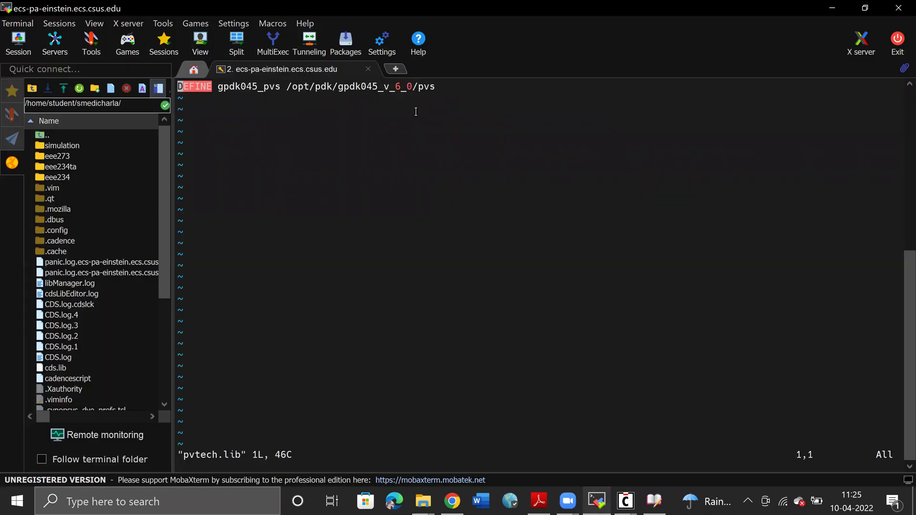
text(:wq)
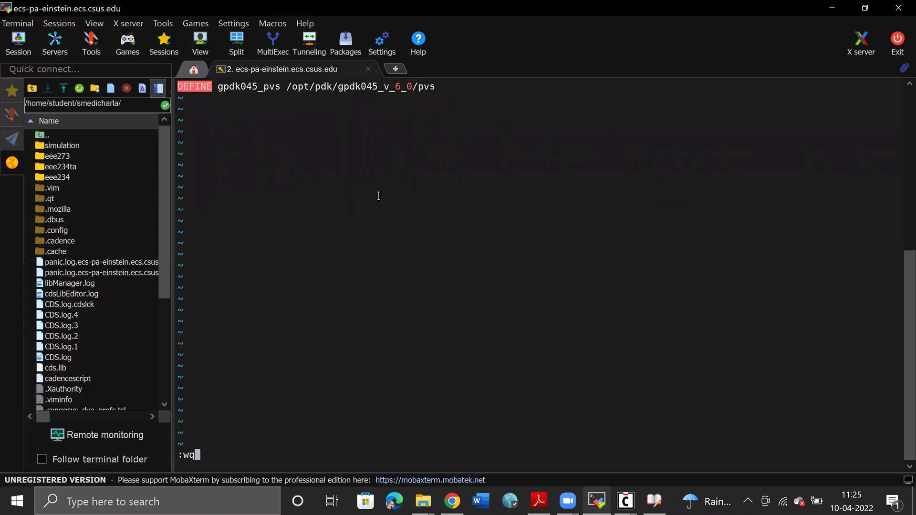
key(Return)
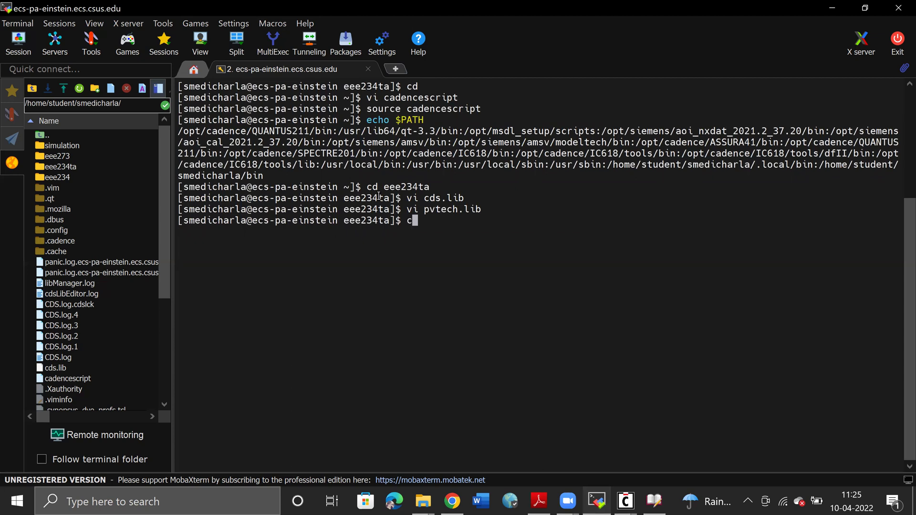
- Launch a new Virtuoso with virtuoso& and quit the older Virtuoso session
text(virtuoso&)
key(Return)
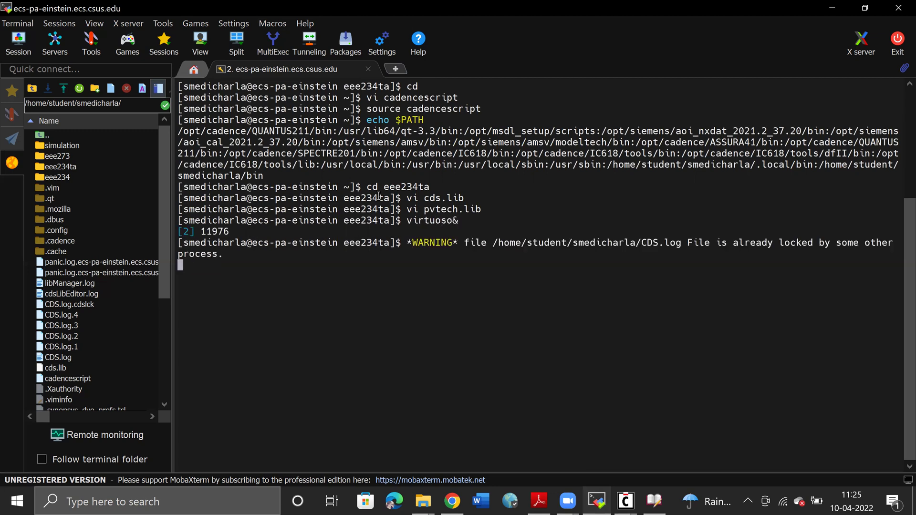
click(625, 501)
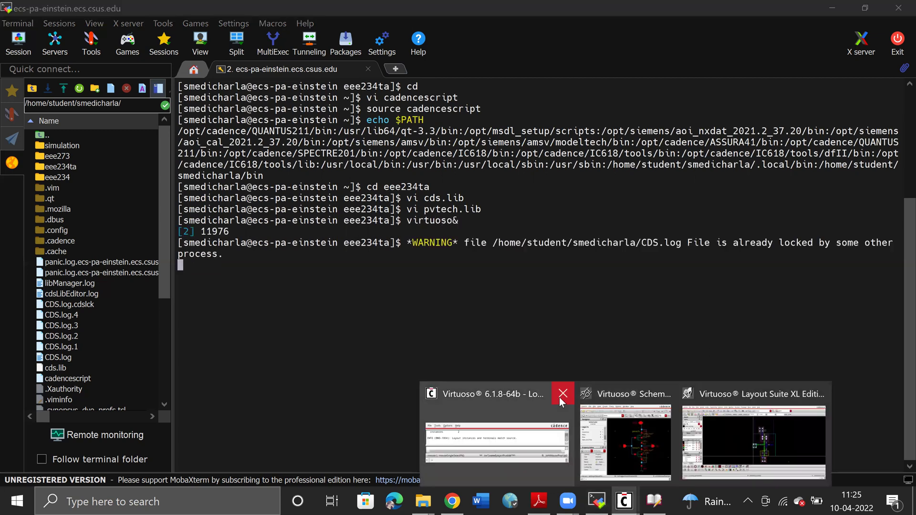
click(561, 398)
click(403, 243)
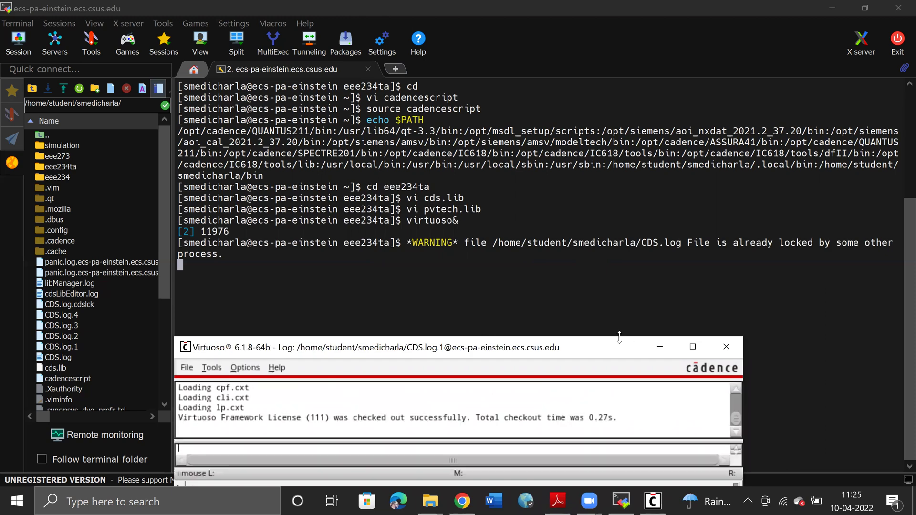
- Move the Virtuoso log window up and open Tools > Library Manager
drag(463, 346, 484, 200)
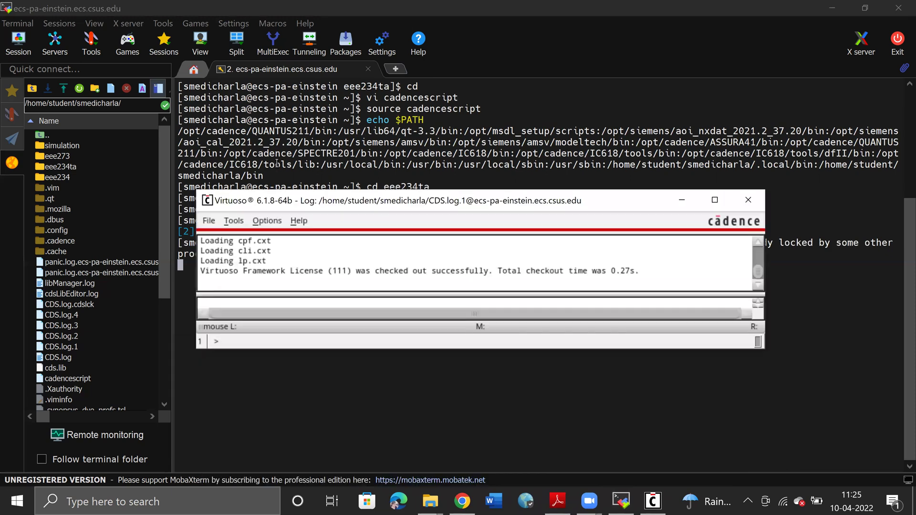
click(209, 220)
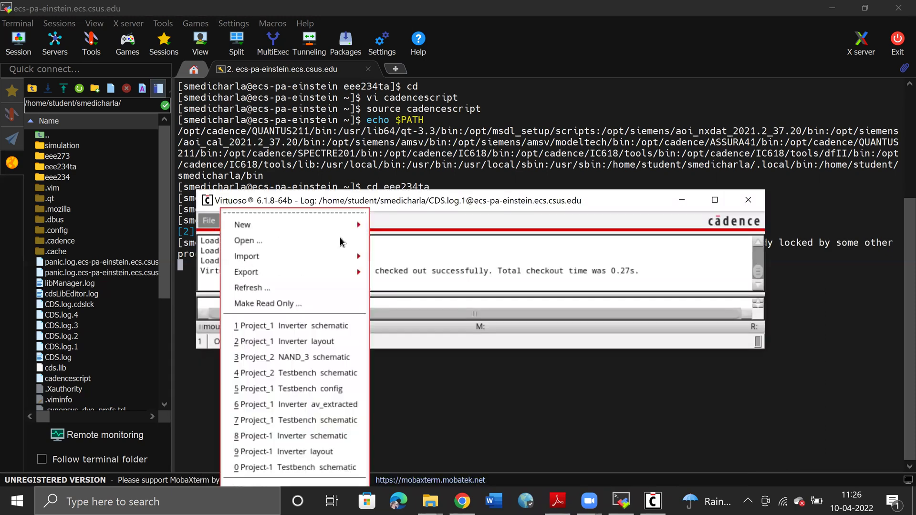
click(234, 220)
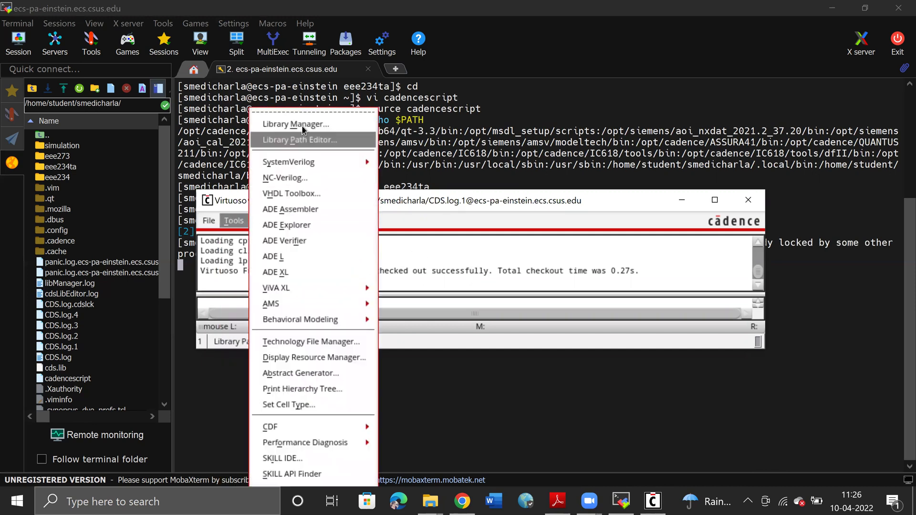
click(301, 123)
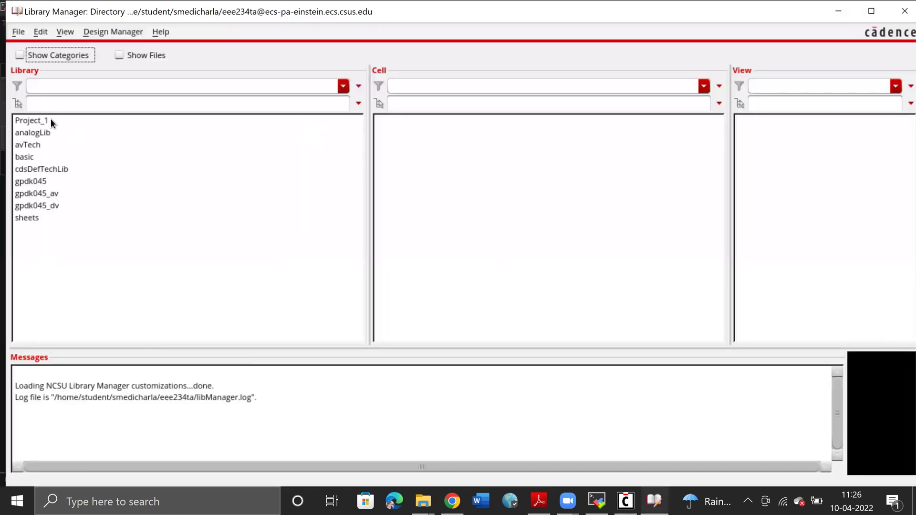
- In Library Manager, open Project_1's Inverter layout view in Layout Suite XL
click(44, 120)
click(397, 119)
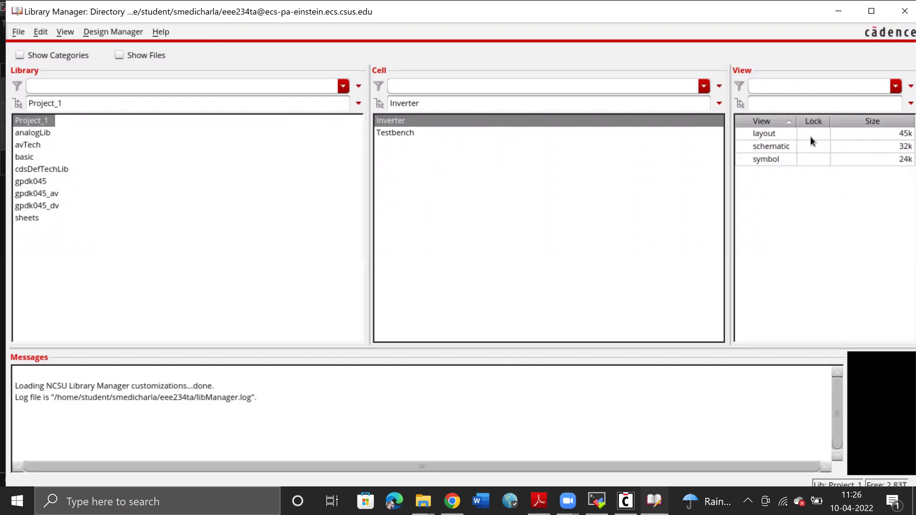
double_click(771, 133)
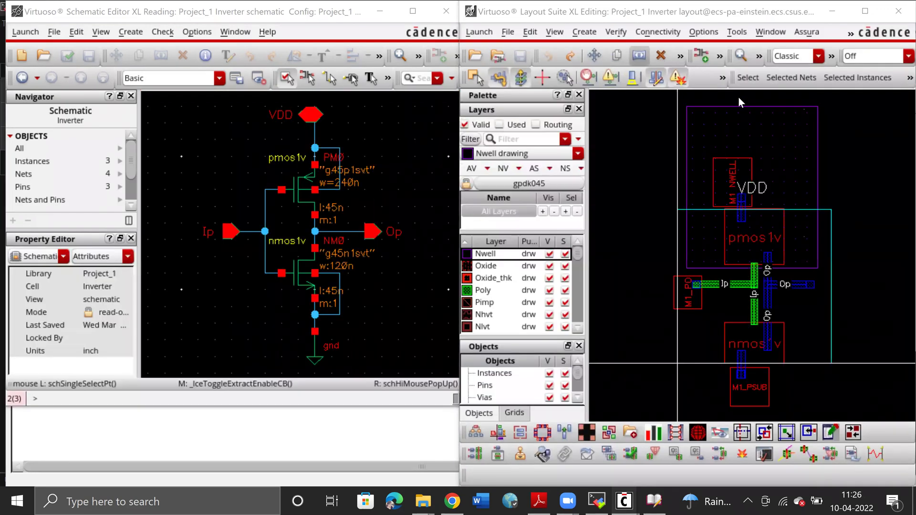
- Maximize the Inverter layout window and check the Assura menu's DRC and LVS entries
key(super+Up)
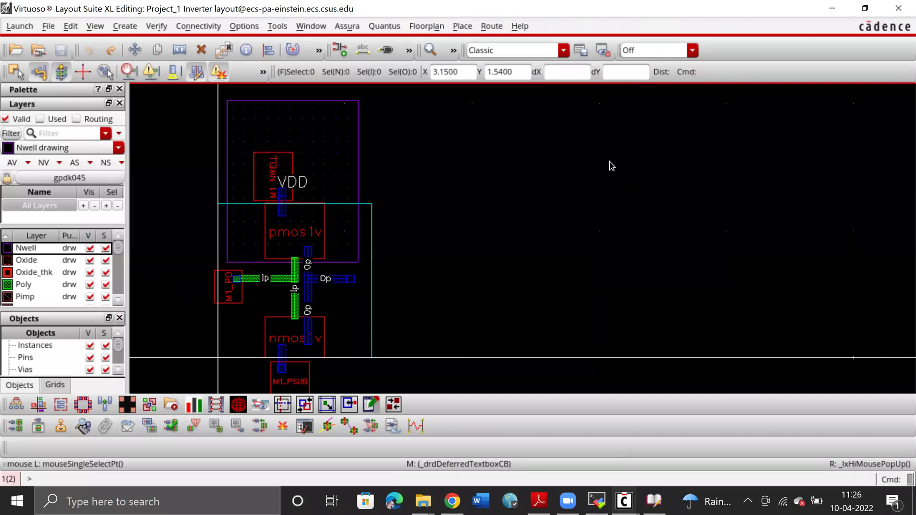
click(346, 27)
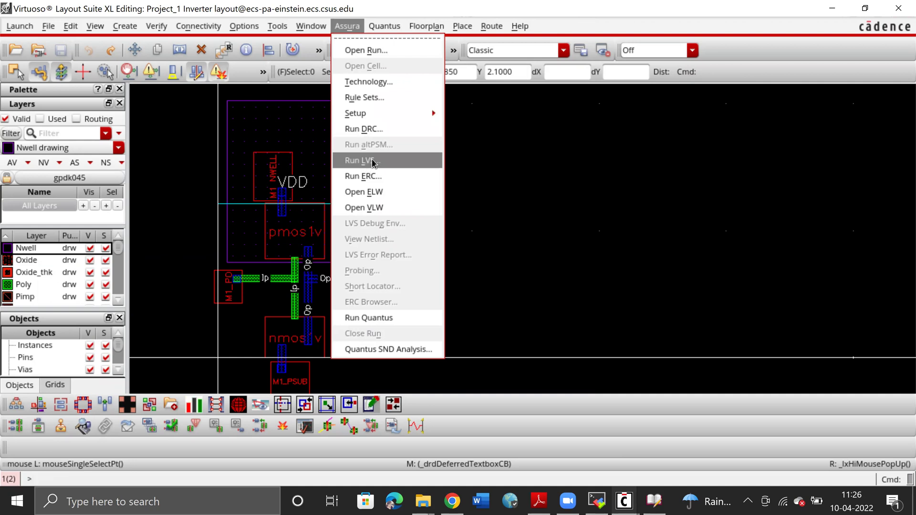
click(559, 178)
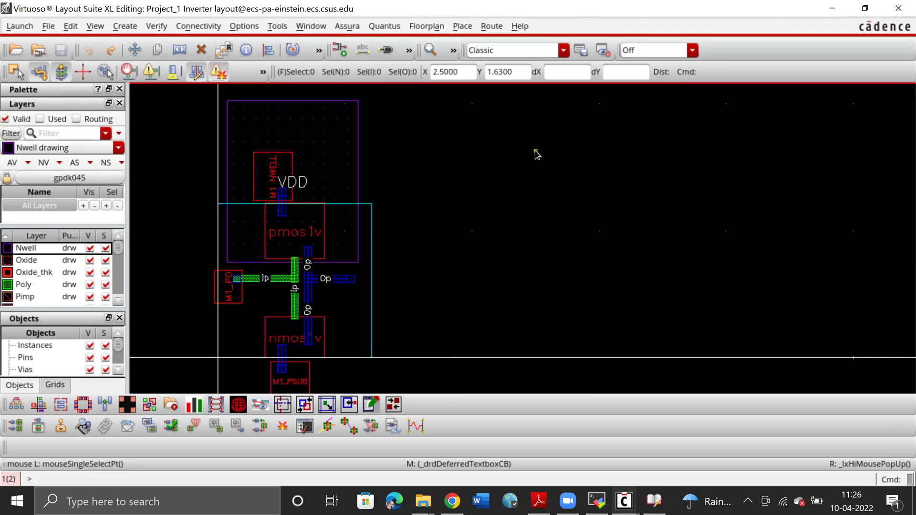